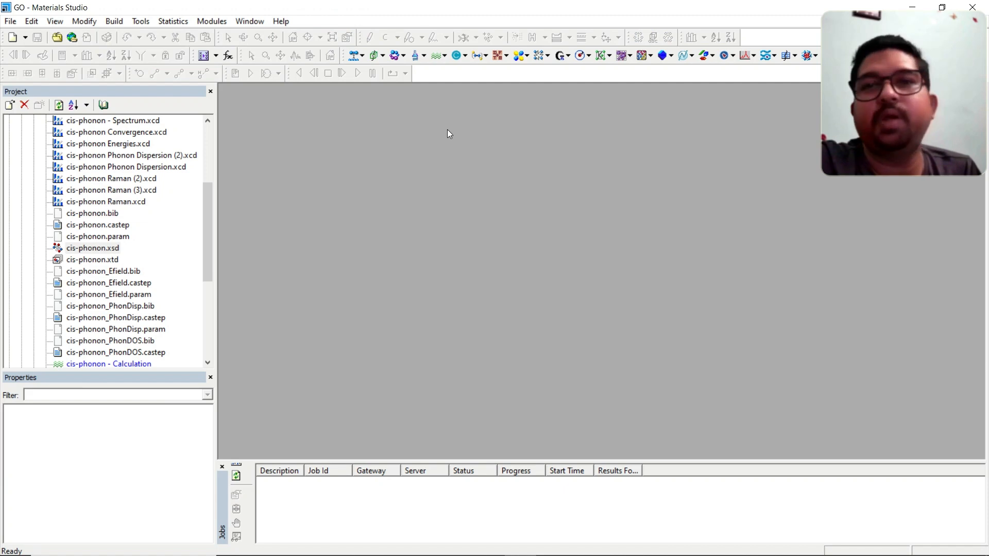
Step: Open the structure cis-phonon.xsd from the cis-phonon CASTEP GeomOpt folder, maximize its window and tilt the model slightly
scroll(155, 245, "up", 3)
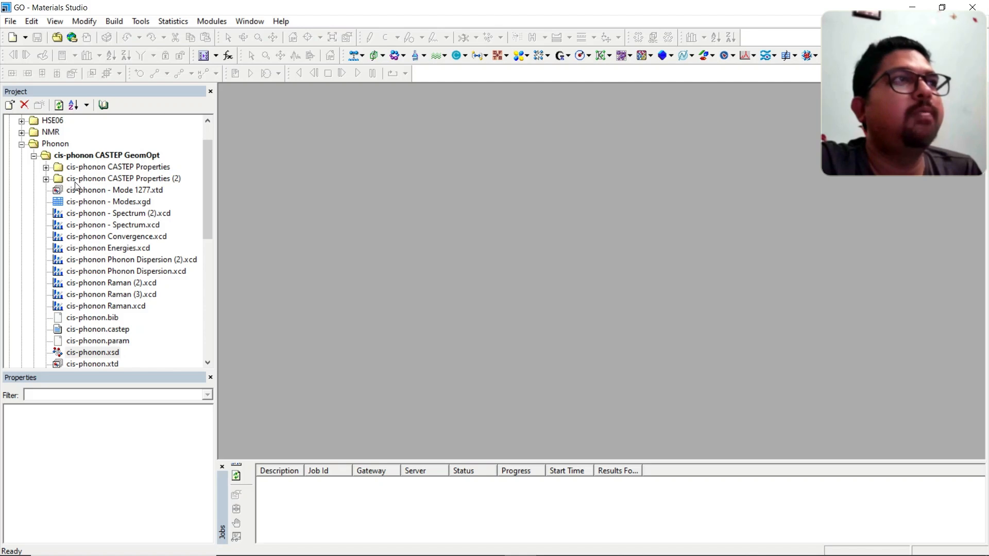
left_click(46, 179)
left_click(47, 179)
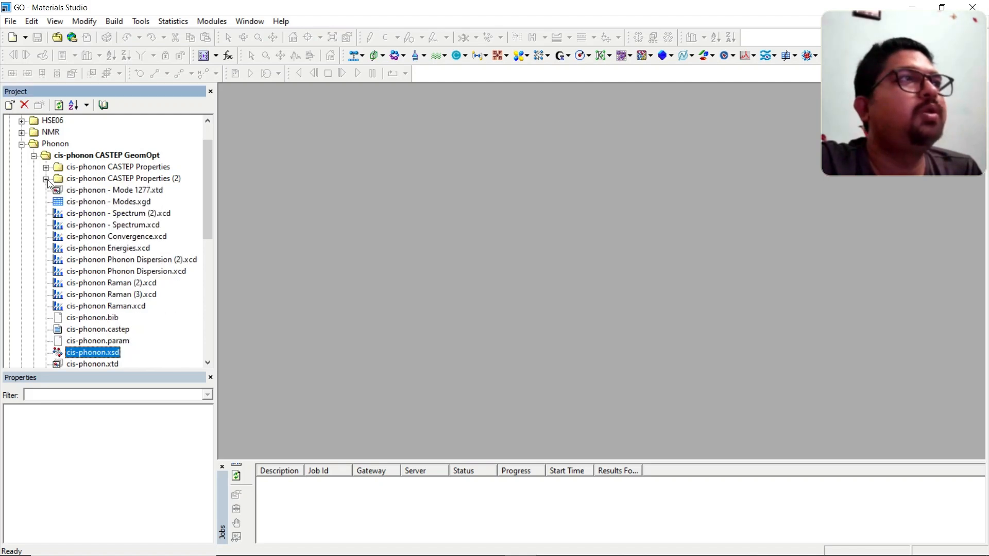
scroll(130, 286, "down", 1)
left_click(172, 312)
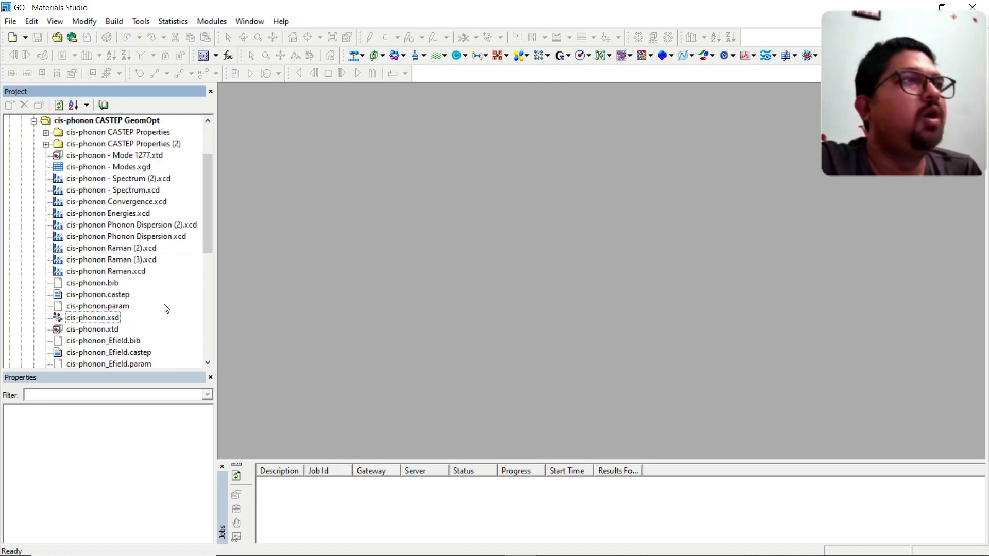
double_click(109, 318)
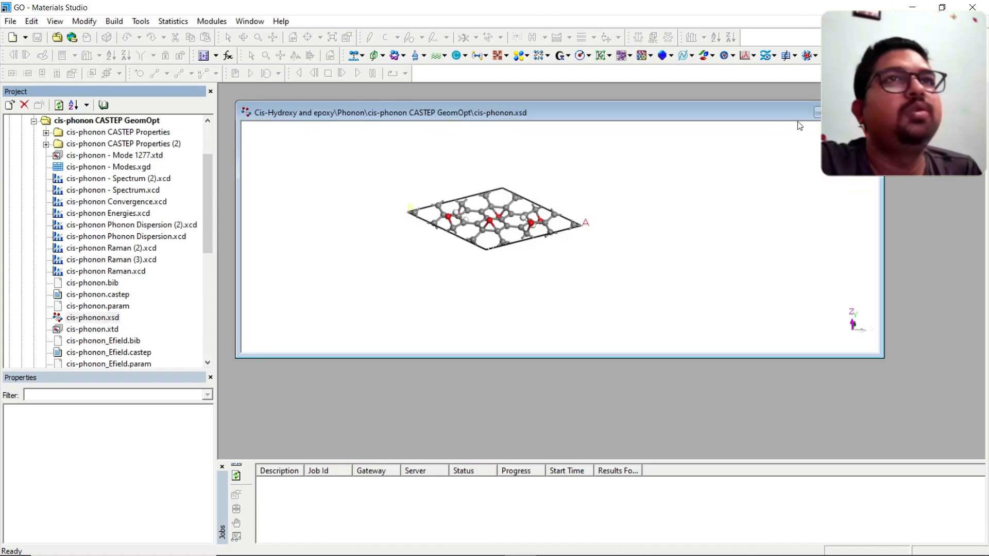
double_click(799, 114)
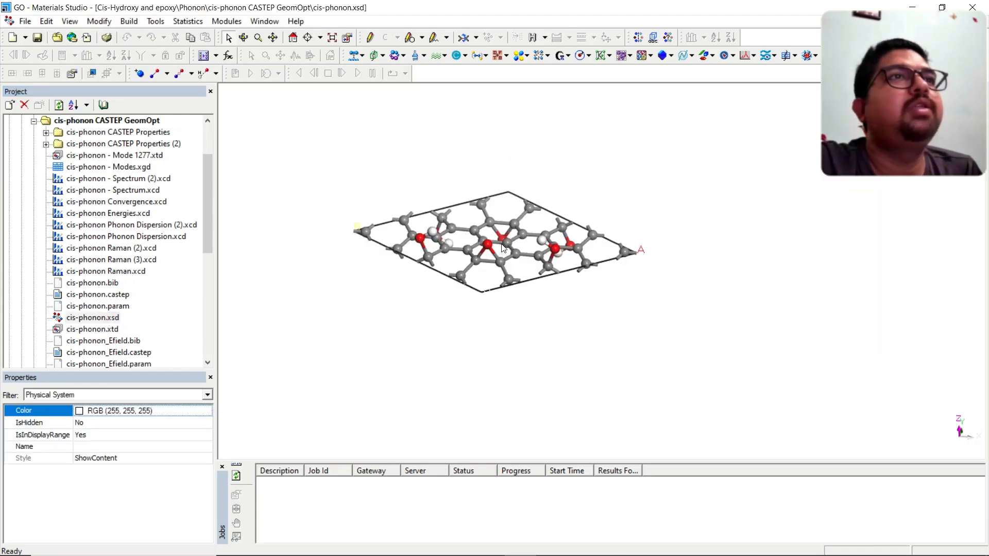
left_click_drag(501, 243, 500, 236)
Step: Open the CASTEP calculation setup and select the Phonons and Polarizability, IR and Raman spectra properties
left_click(444, 55)
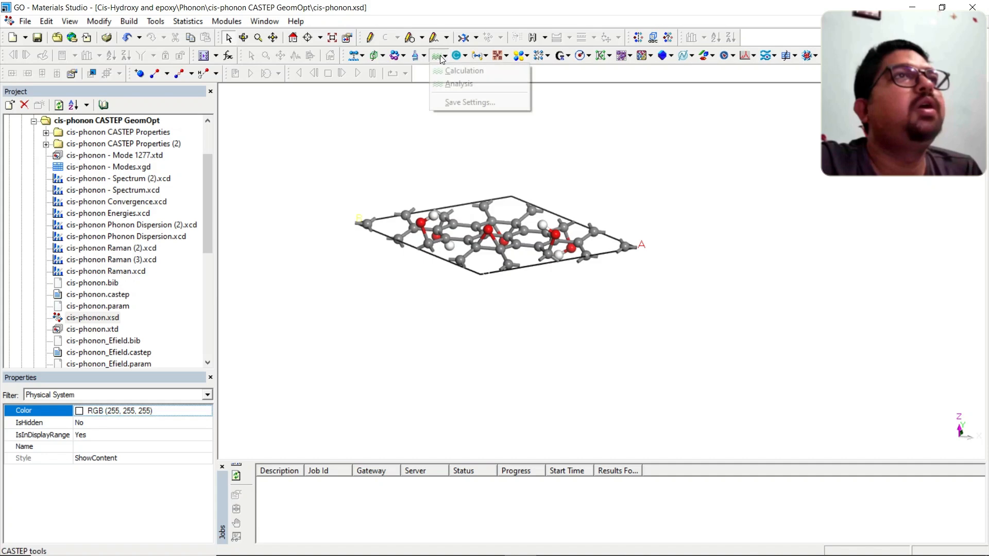
left_click(455, 70)
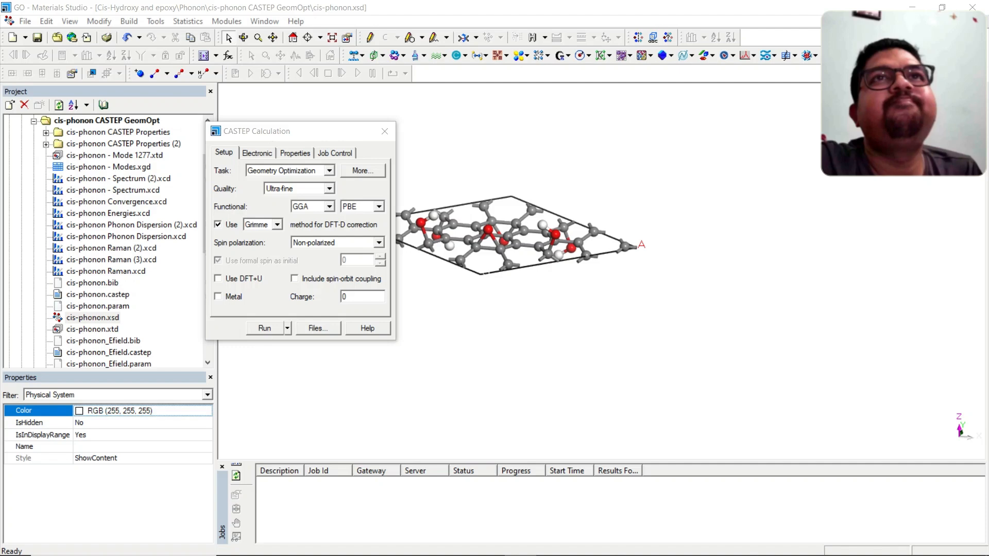
left_click(304, 154)
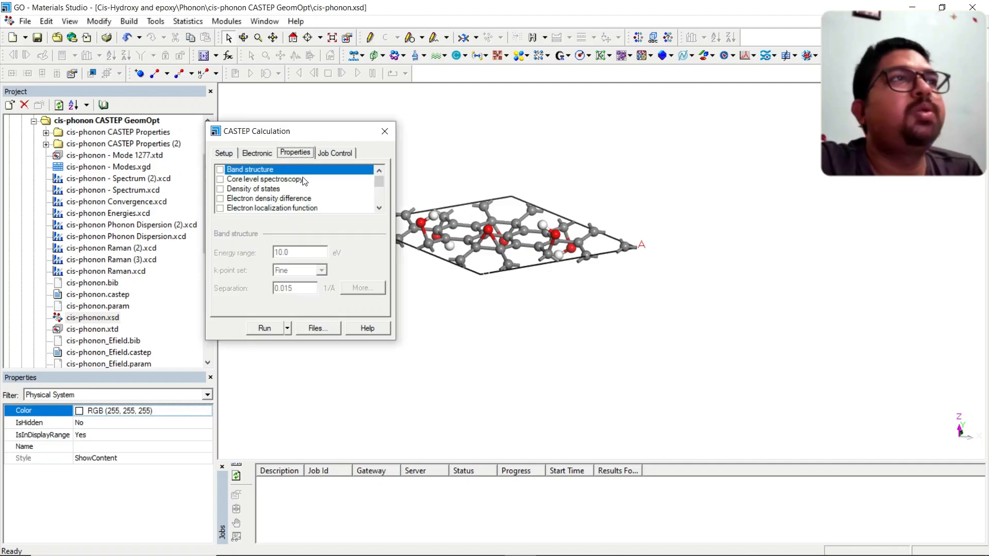
scroll(304, 181, "down", 3)
left_click(249, 209)
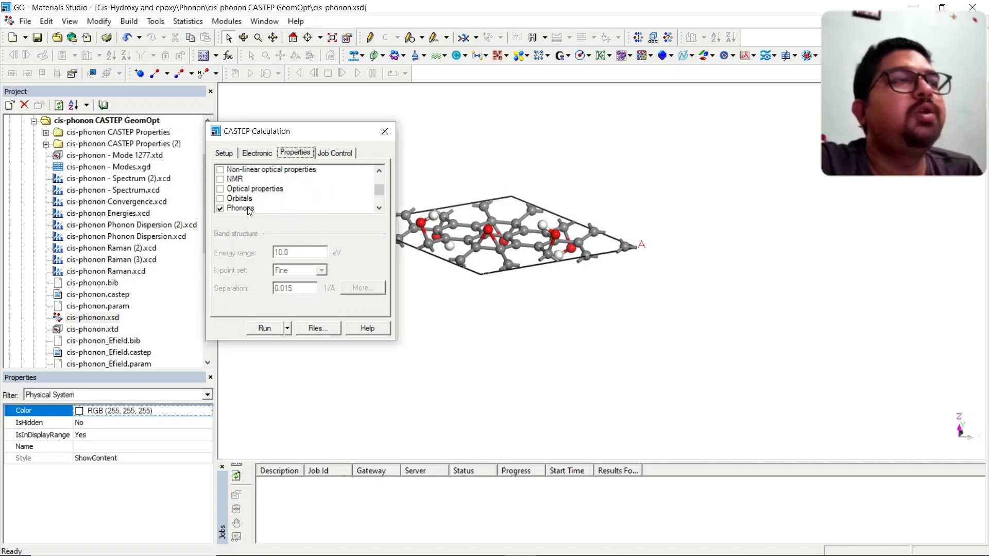
scroll(249, 209, "down", 1)
left_click(250, 189)
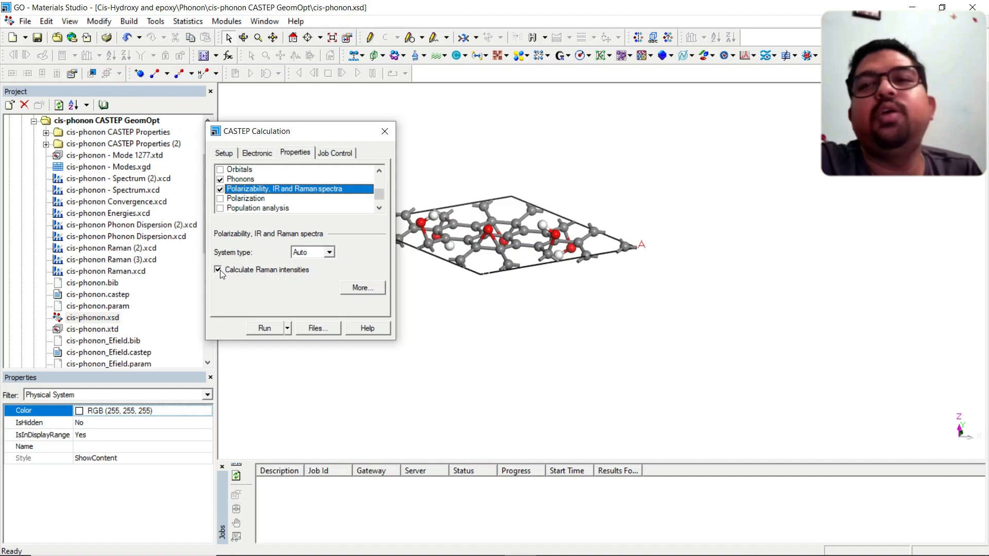
Step: Set the Raman spectrum method to Linear response in the IR and Raman options
left_click(356, 288)
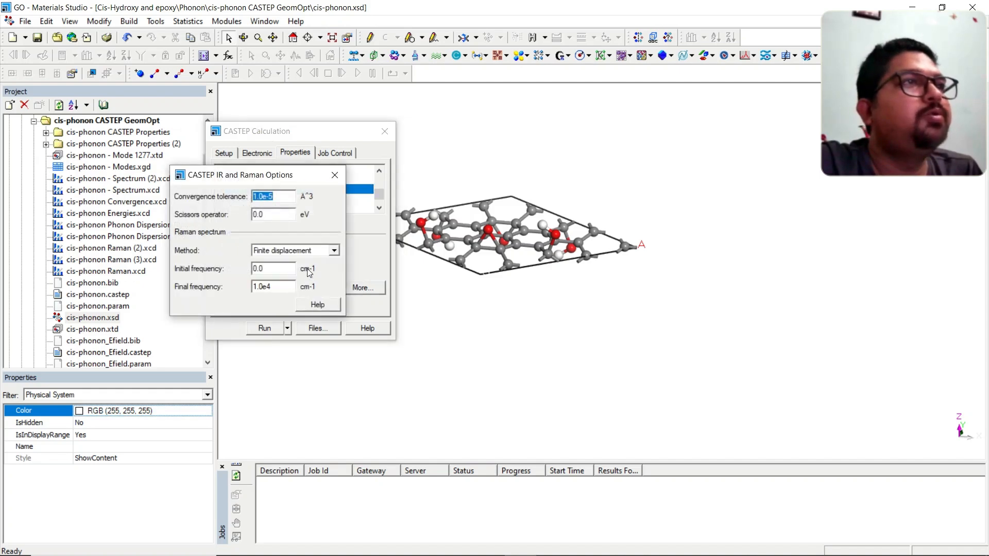
left_click(282, 252)
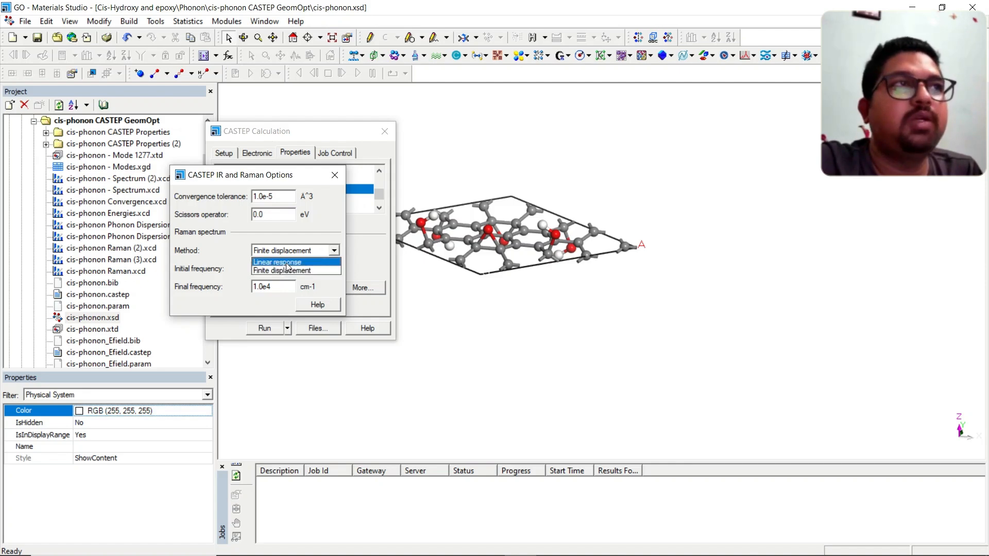
left_click(288, 263)
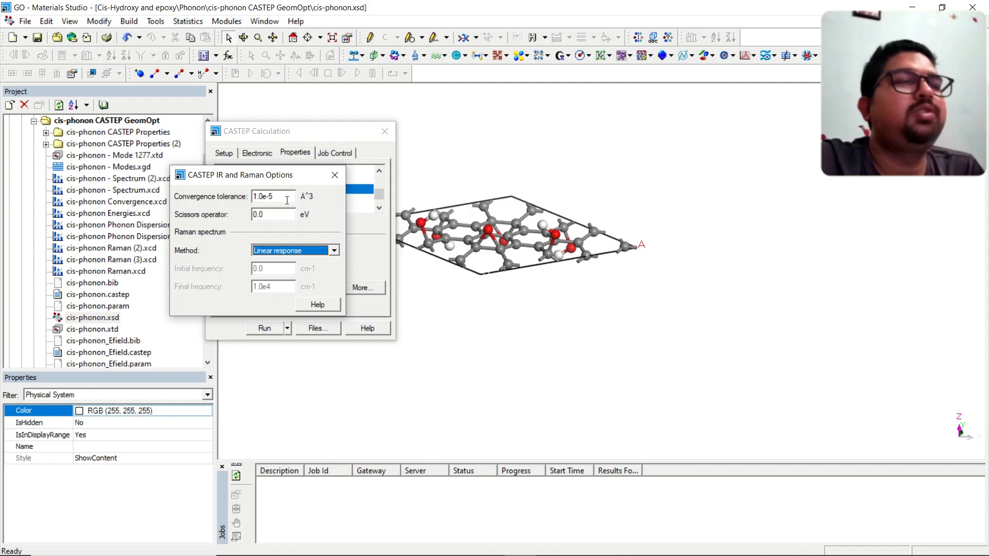
left_click(335, 174)
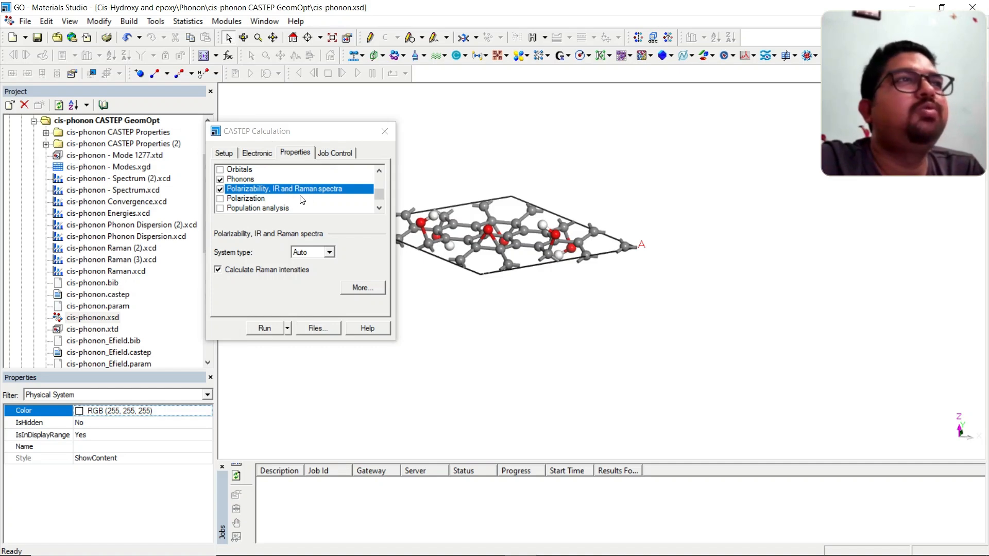
Step: Review the geometry optimization's convergence tolerances and algorithm options
left_click(224, 154)
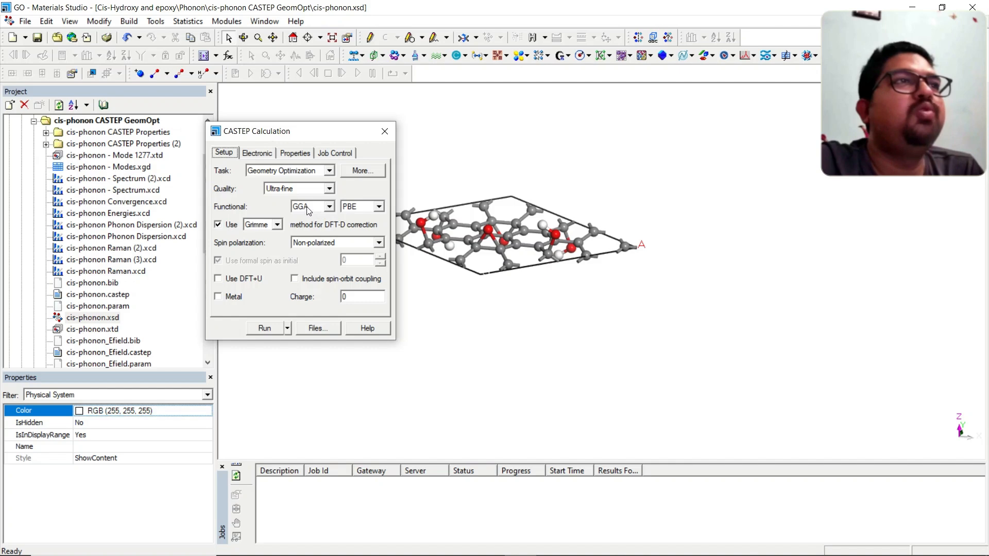
left_click(357, 173)
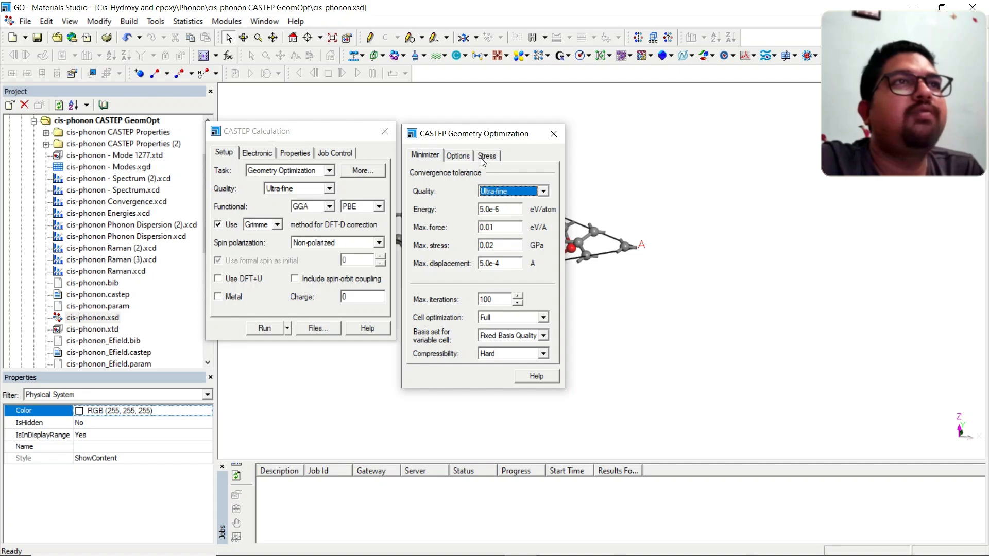
left_click(458, 156)
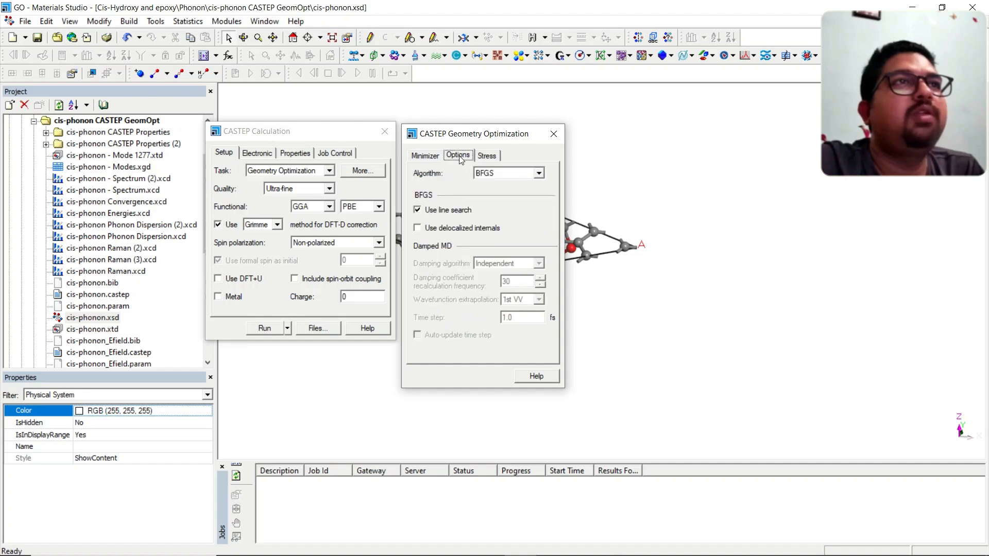
left_click(553, 133)
Step: Set the k-points by separation with a value of 0.04 1/Å in the CASTEP electronic options
left_click(261, 154)
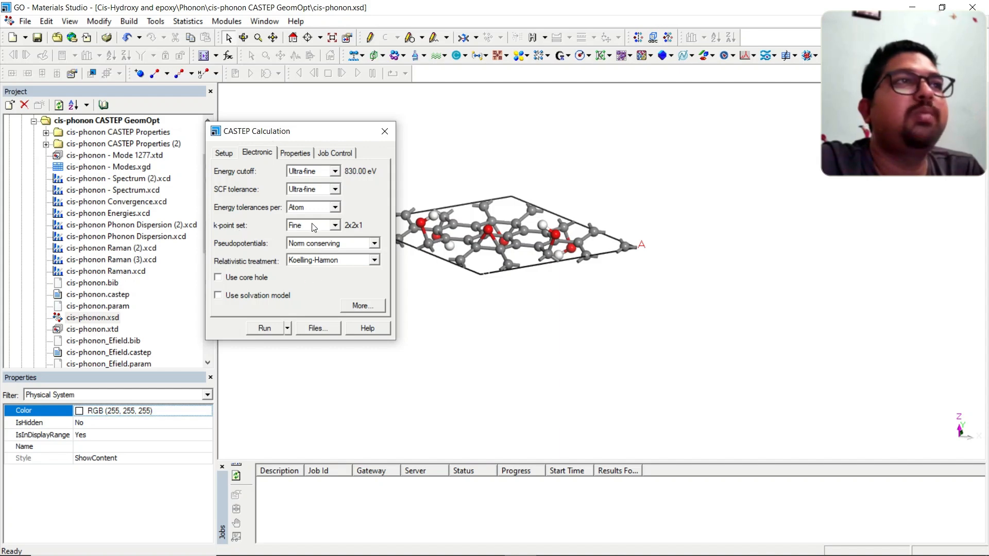
left_click(355, 306)
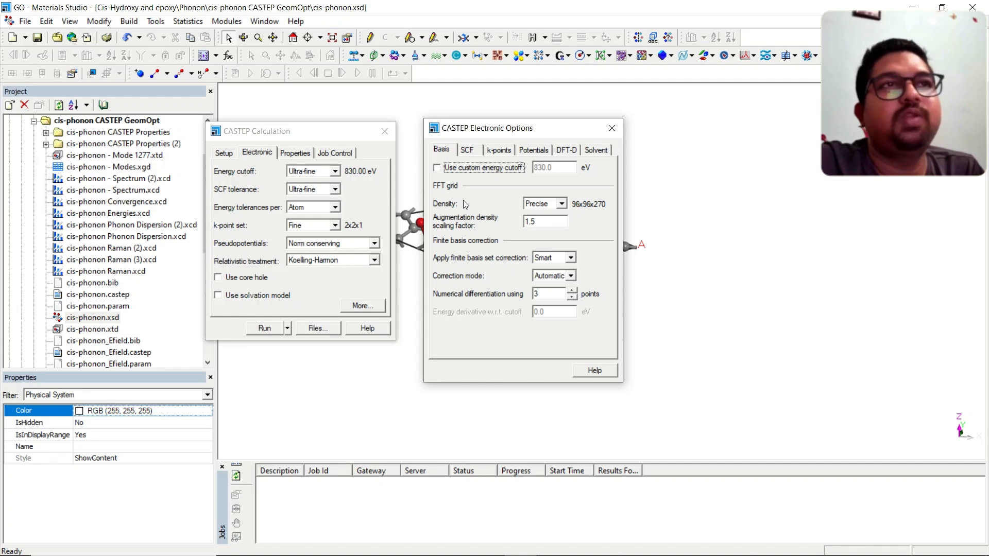
left_click(468, 151)
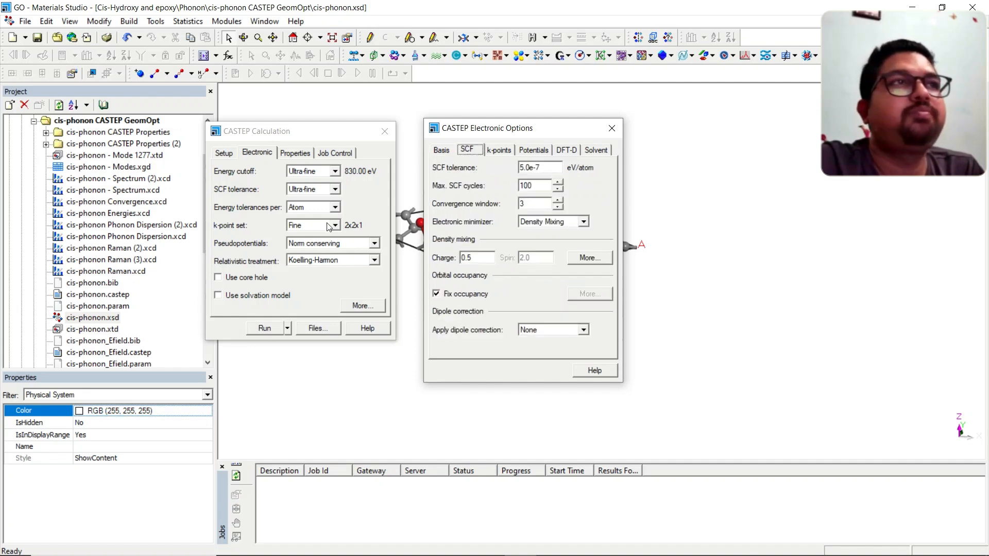
left_click(499, 150)
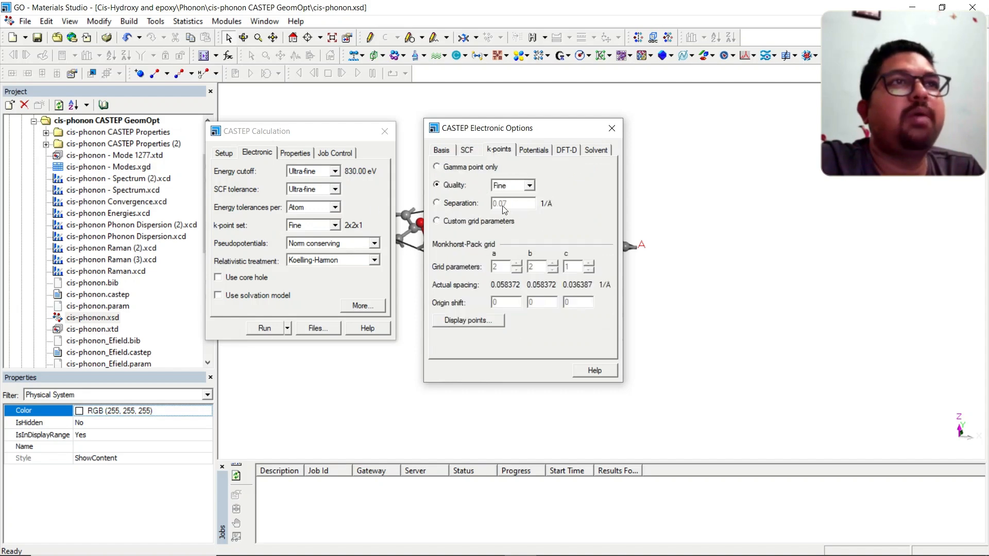
left_click(451, 205)
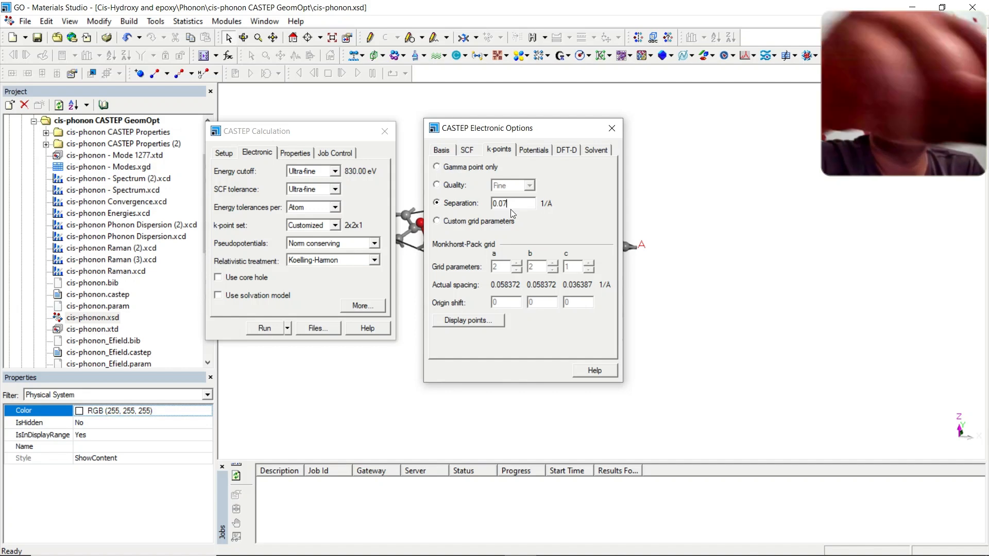
key("BackSpace")
type("4")
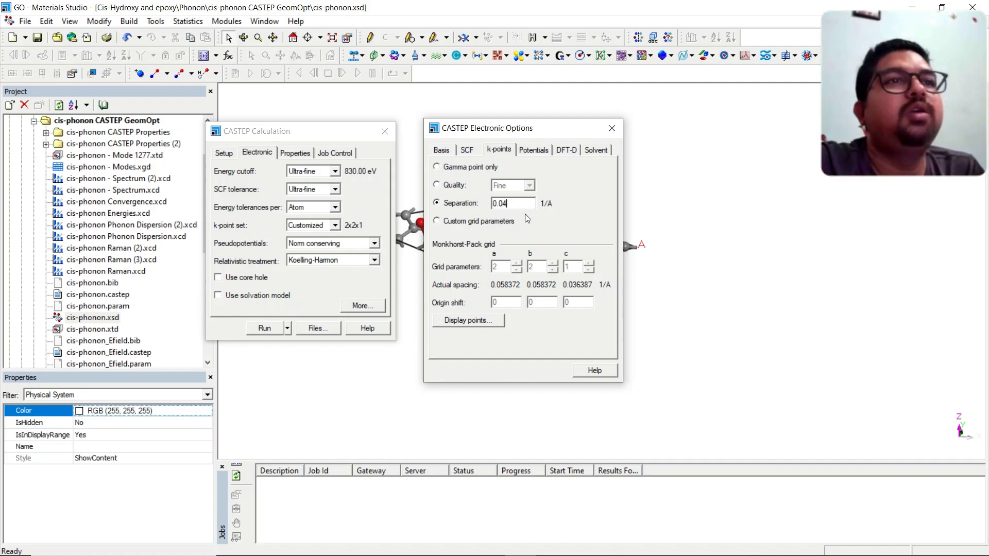
Step: Review the potentials, k-point grid and solvent settings, close the electronic options and recheck the selected Raman property
left_click(530, 151)
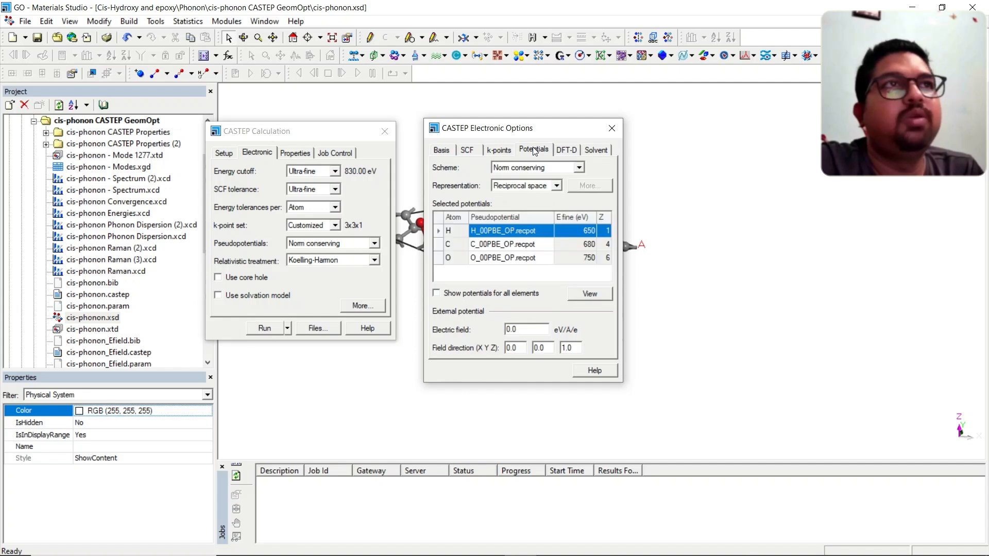
left_click(502, 150)
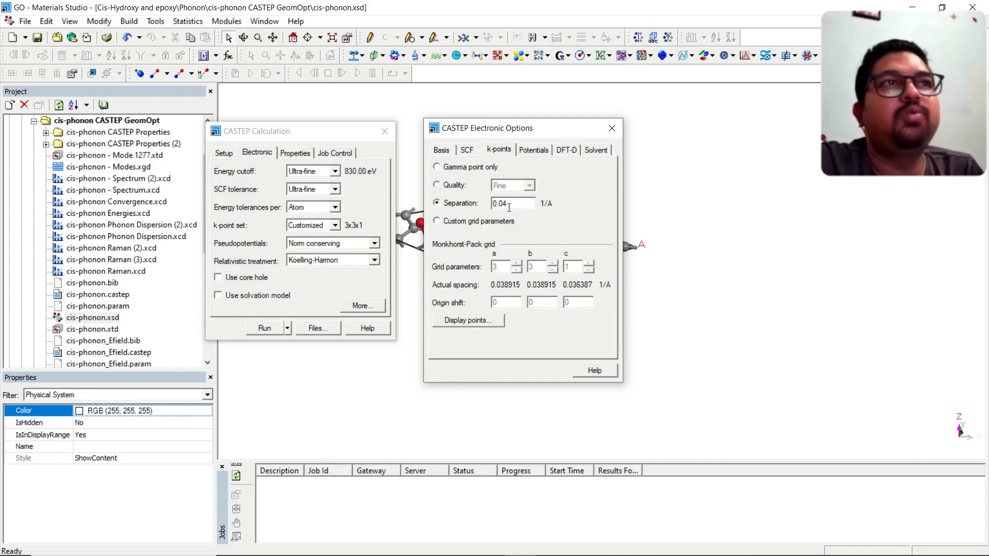
left_click(599, 151)
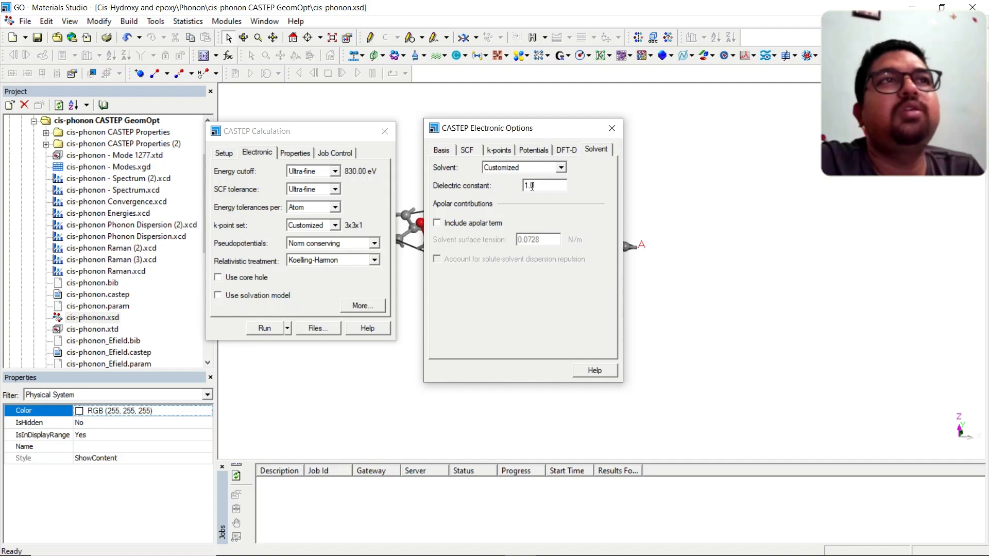
left_click(615, 129)
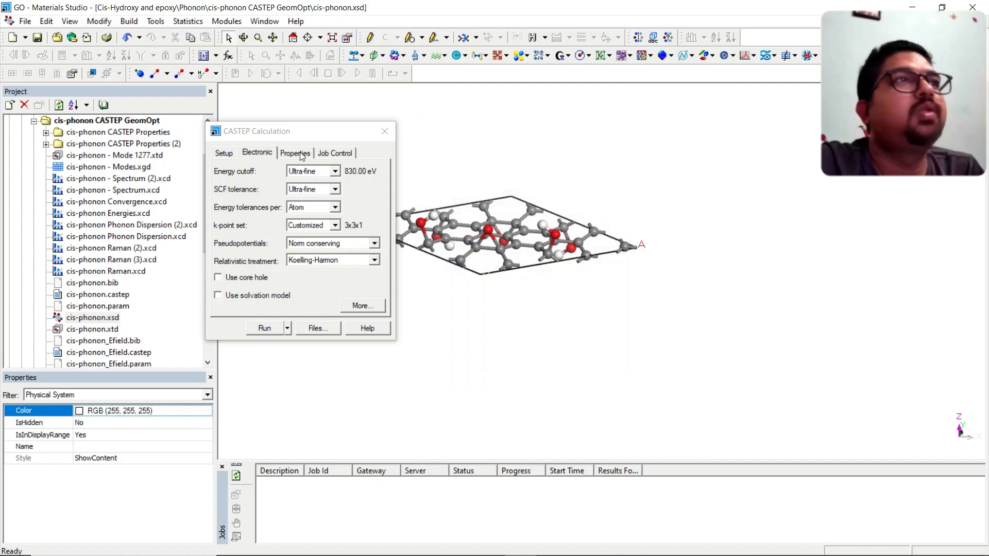
left_click(303, 153)
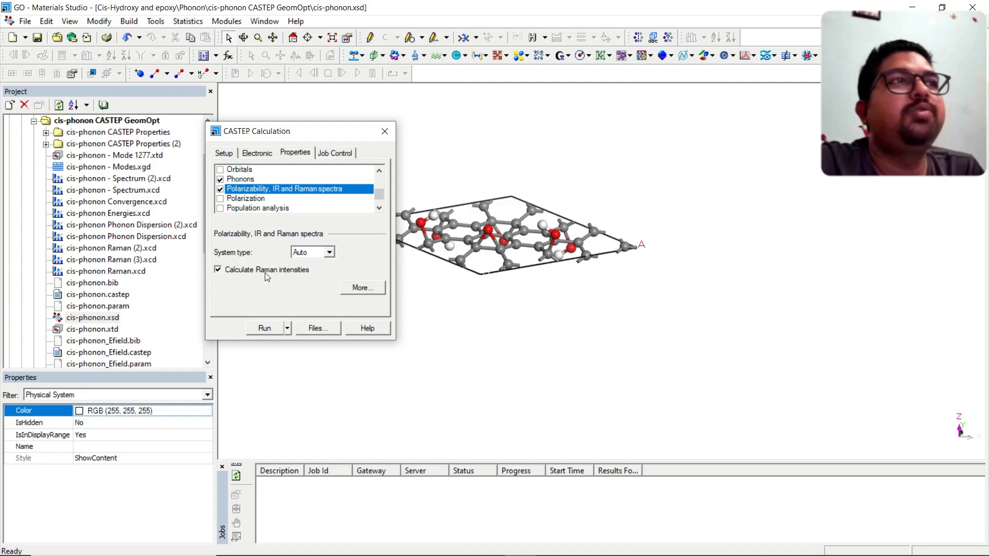
Step: Set the job's runtime optimization to Default and check its live update and completion options
left_click(335, 153)
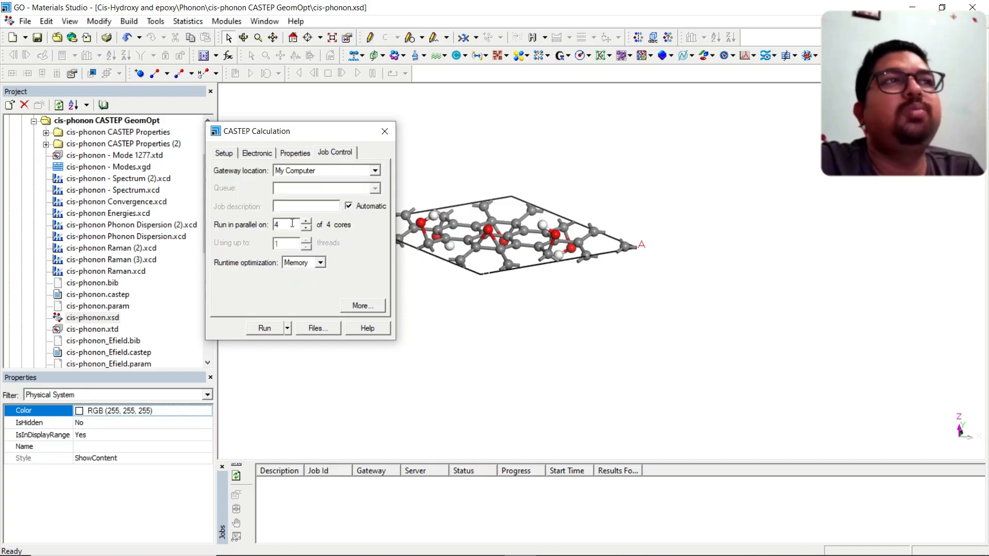
left_click(307, 263)
left_click(306, 277)
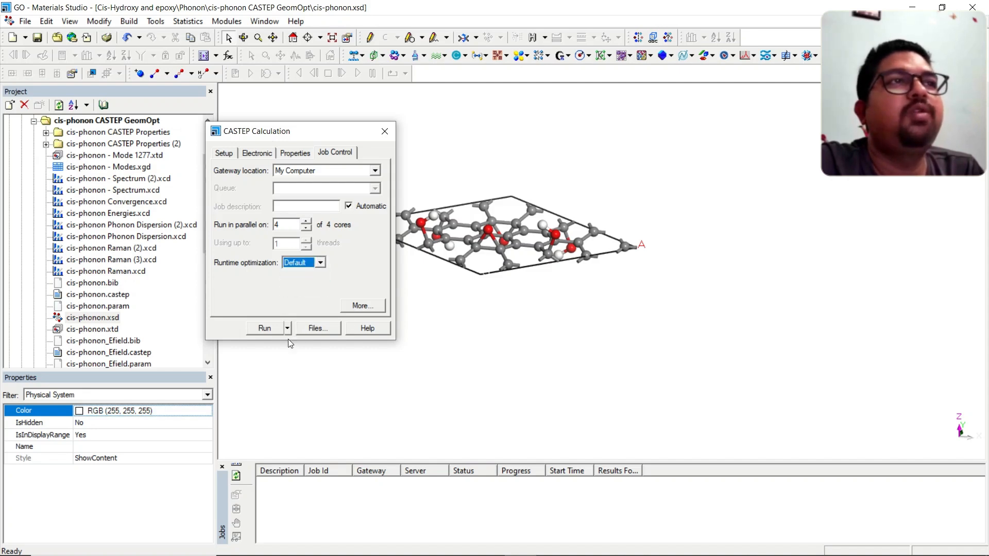
left_click(358, 309)
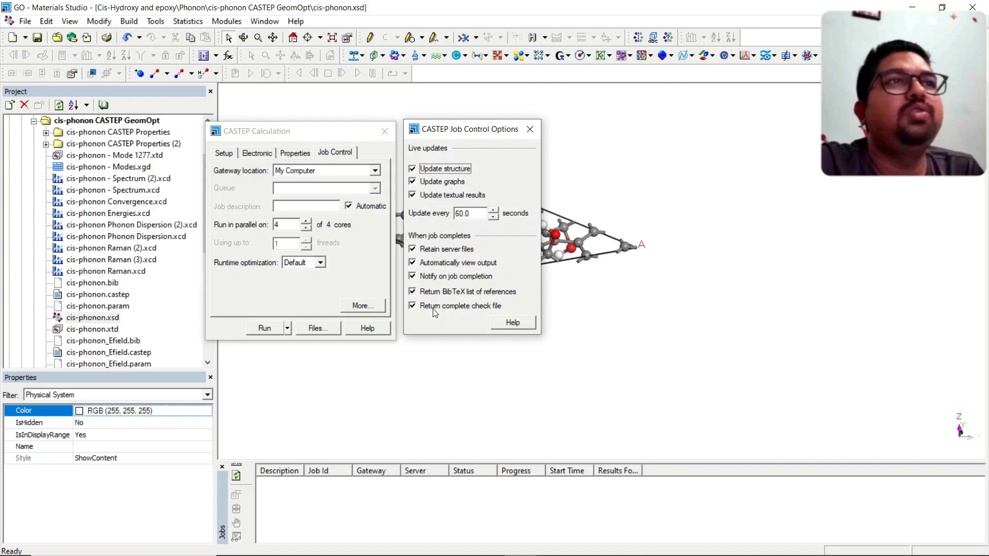
left_click(529, 129)
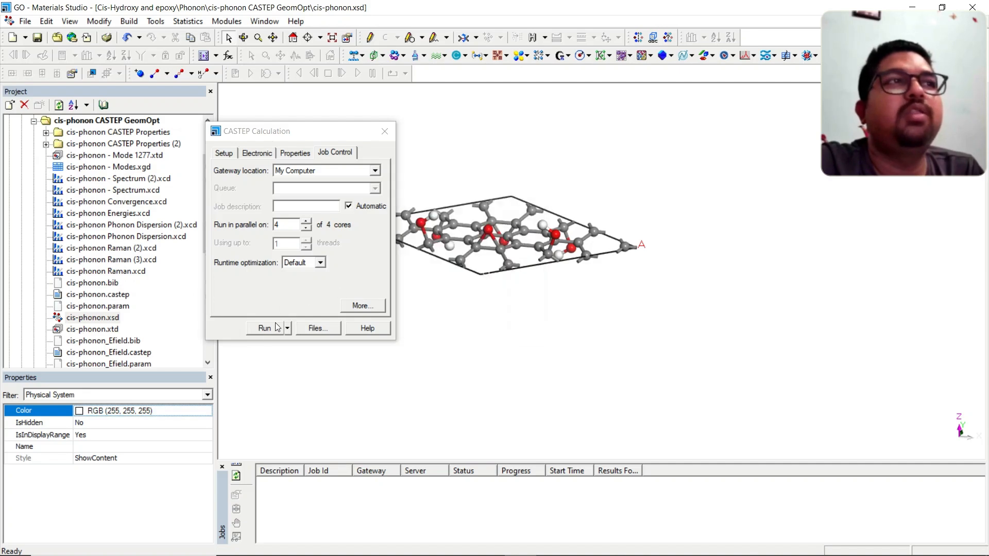
Step: Close the CASTEP calculation setup and open the CASTEP analysis for the Raman spectrum
left_click(385, 131)
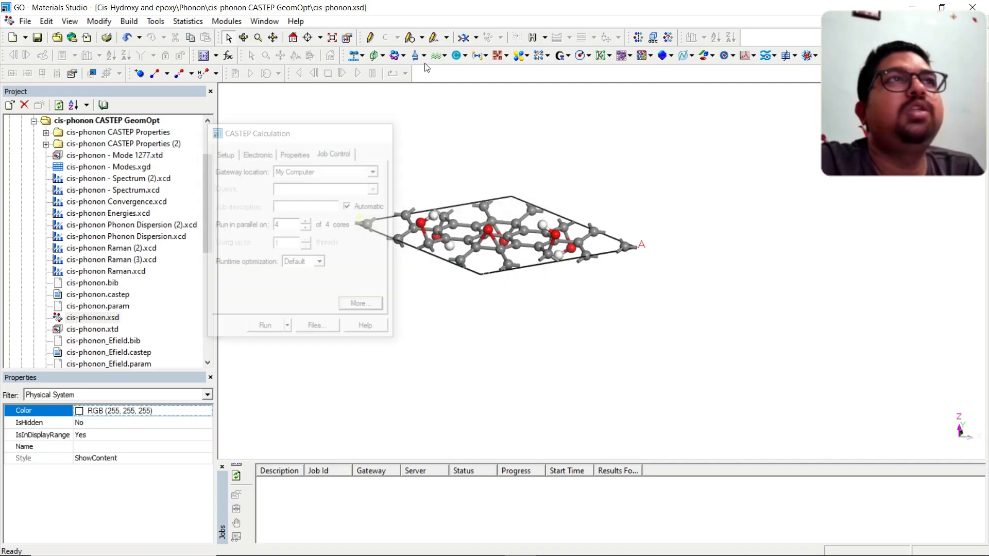
left_click(424, 56)
left_click(457, 85)
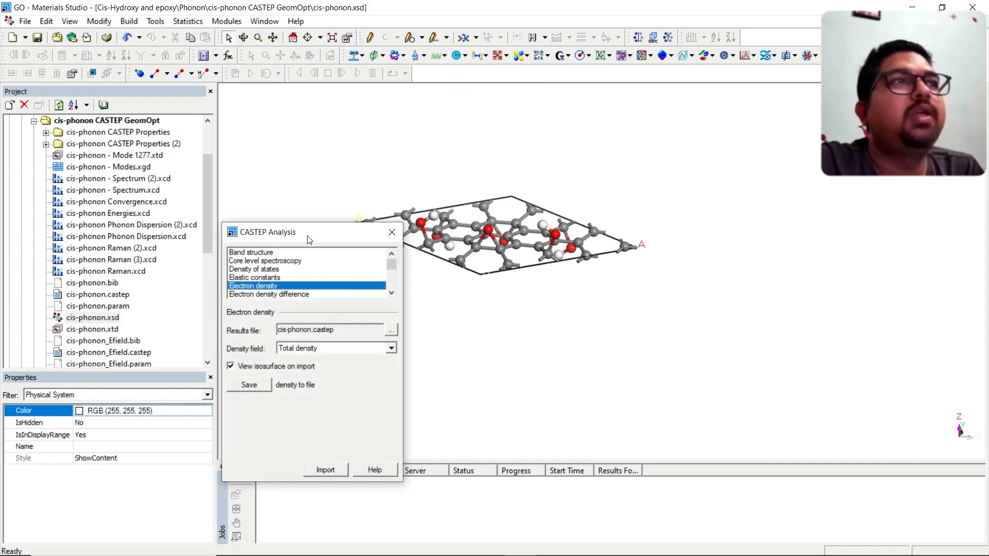
scroll(314, 186, "down", 3)
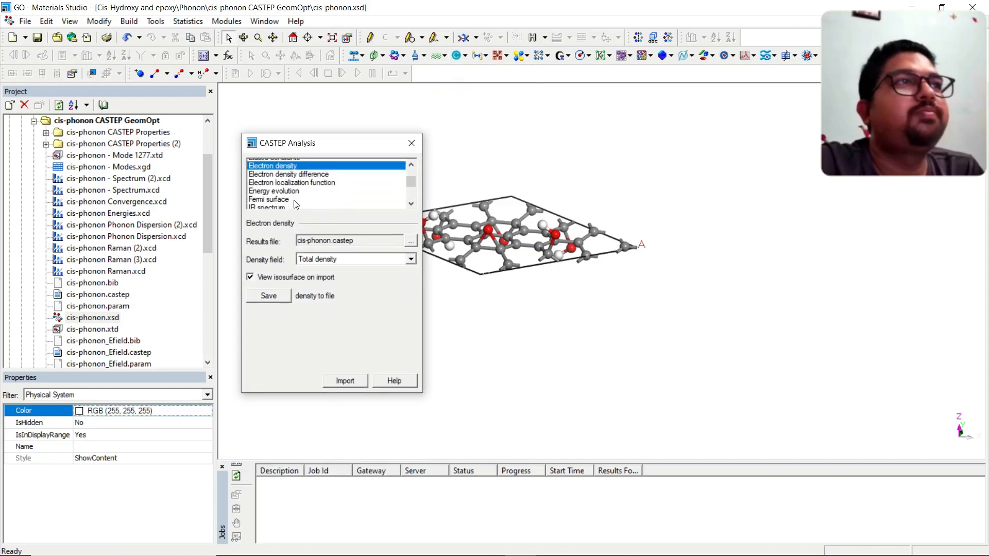
left_click(271, 189)
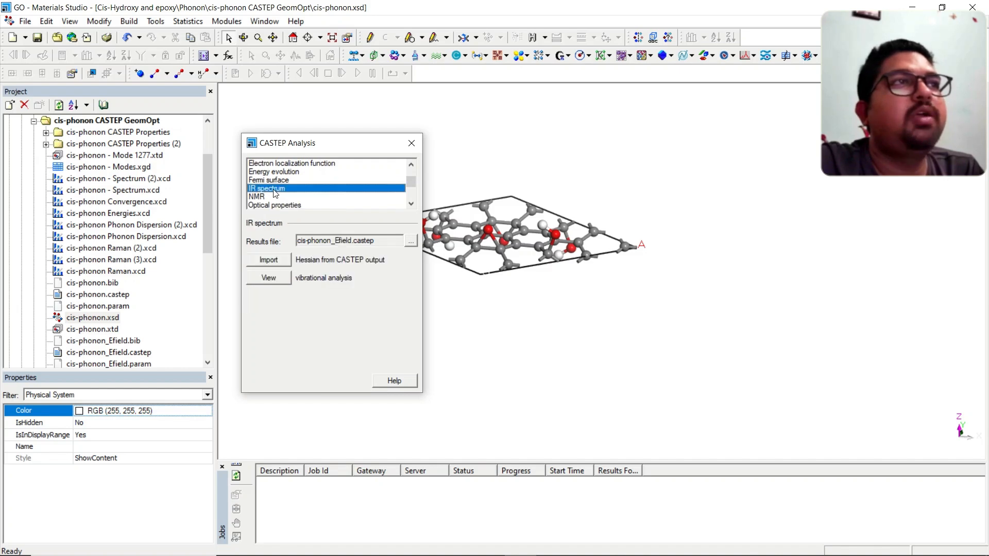
scroll(273, 193, "down", 2)
scroll(275, 193, "down", 3)
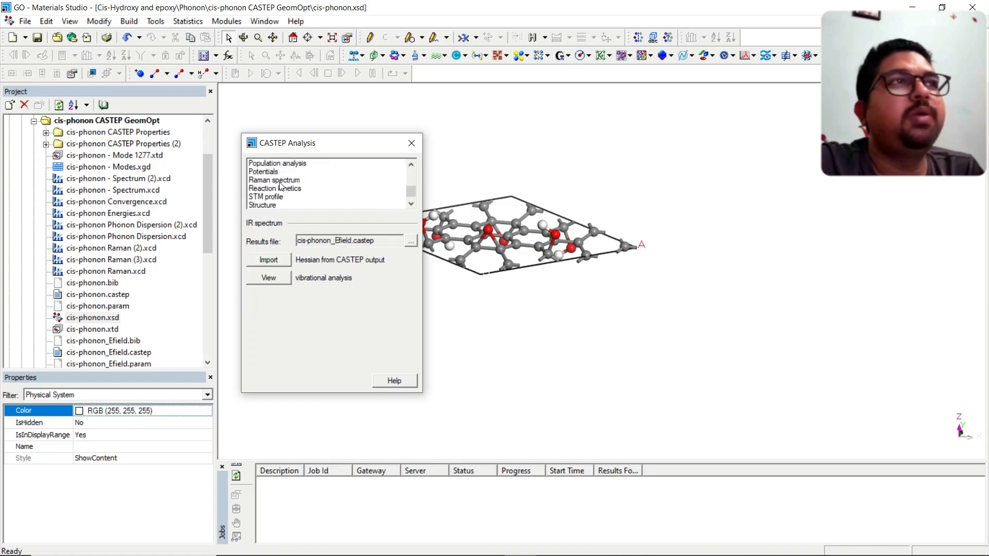
left_click(280, 182)
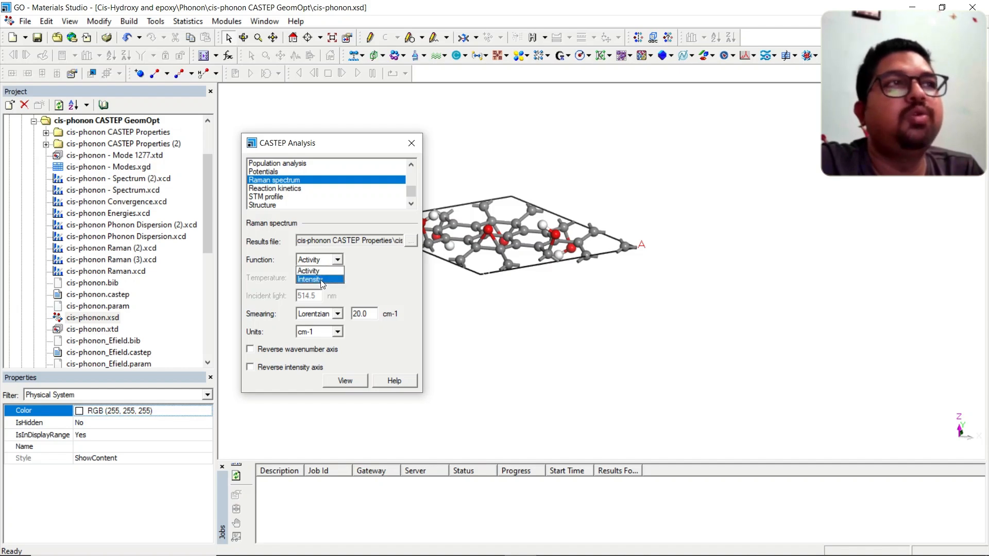
Step: Set the Raman spectrum function to Intensity and the smearing to Gaussian
left_click(320, 280)
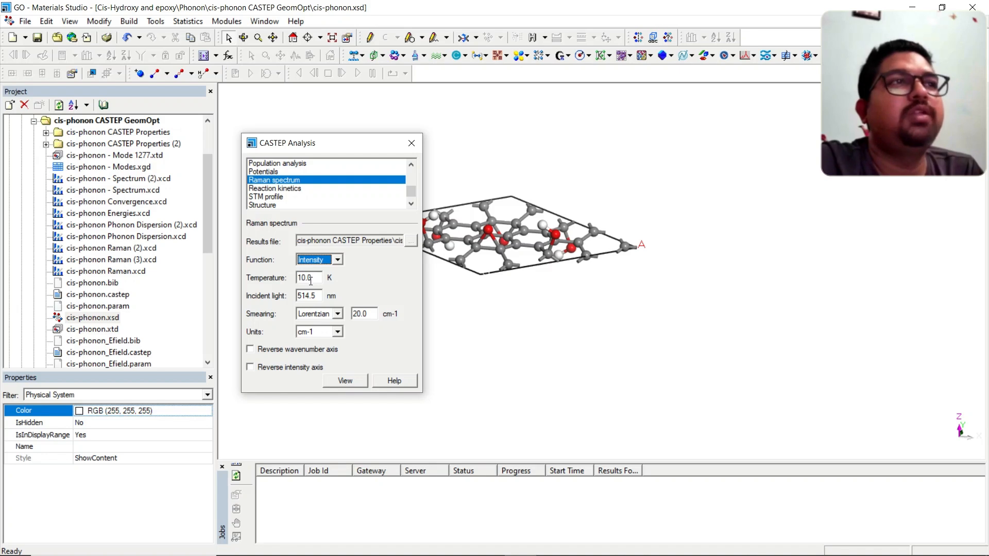
left_click(326, 315)
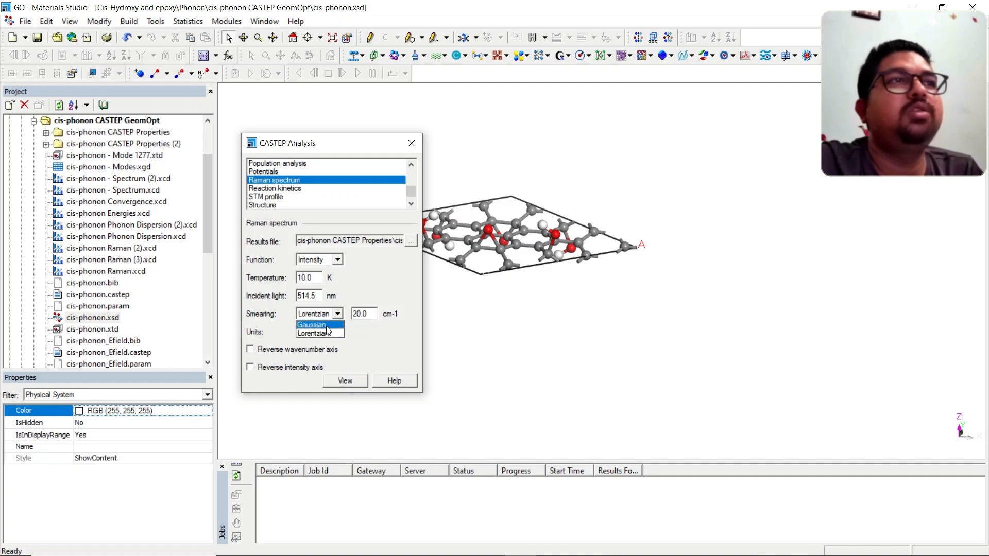
left_click(327, 326)
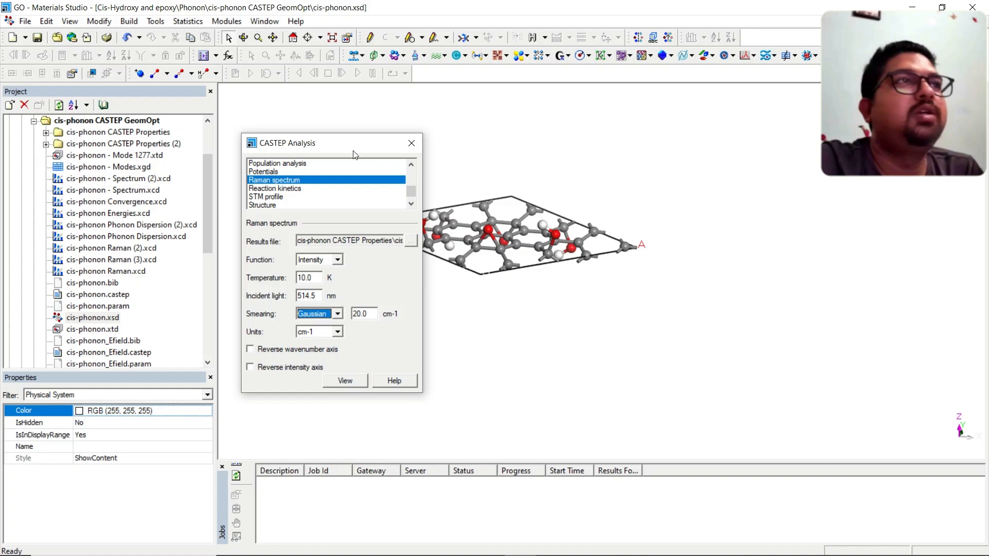
left_click_drag(355, 146, 249, 118)
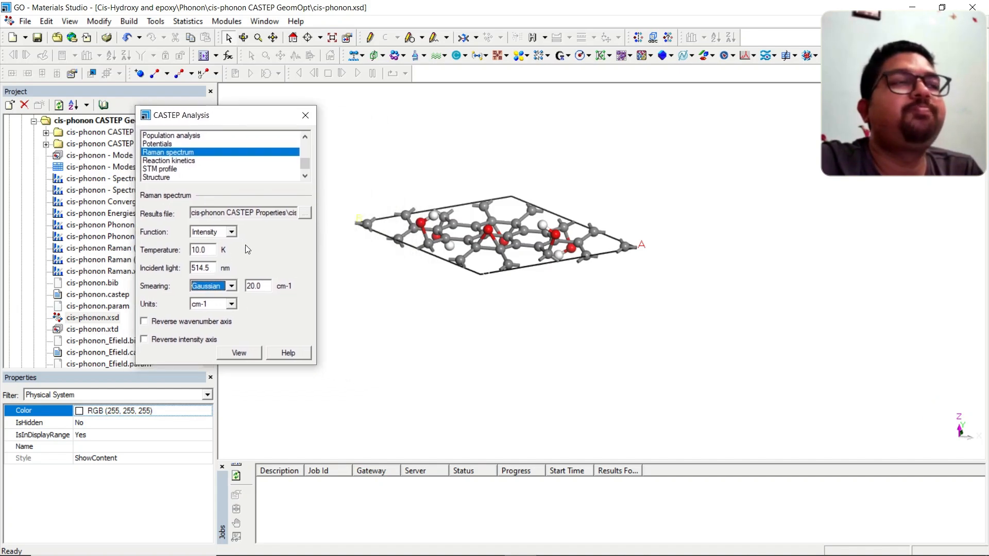
Step: Plot the Raman spectrum with reversed wavenumber and intensity axes, and close that chart without saving it
left_click(169, 340)
left_click(165, 319)
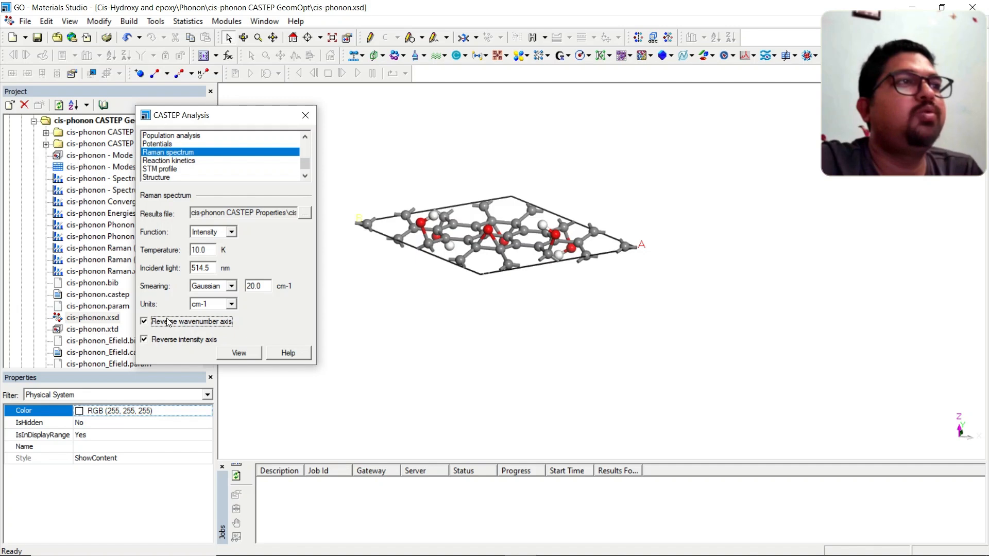
left_click(254, 358)
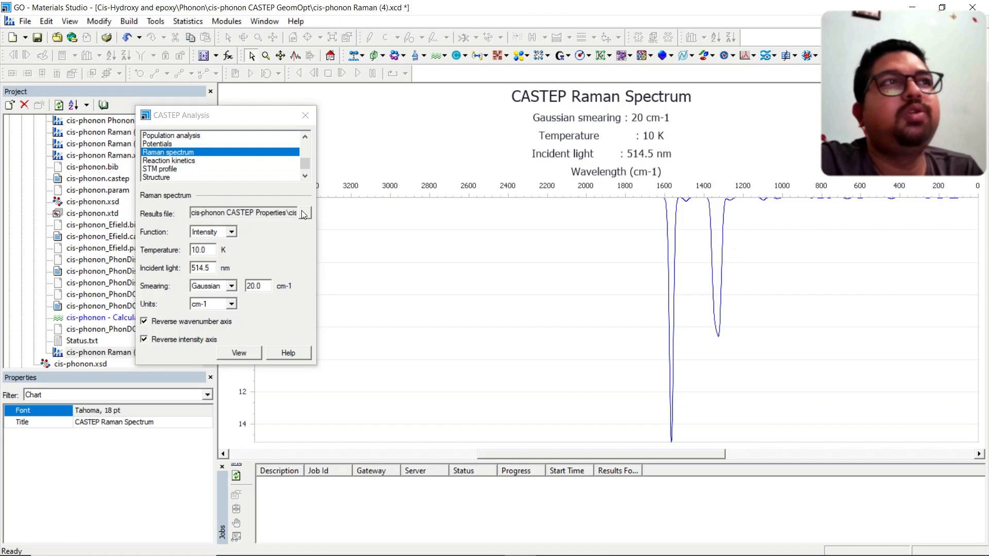
left_click_drag(233, 121, 146, 131)
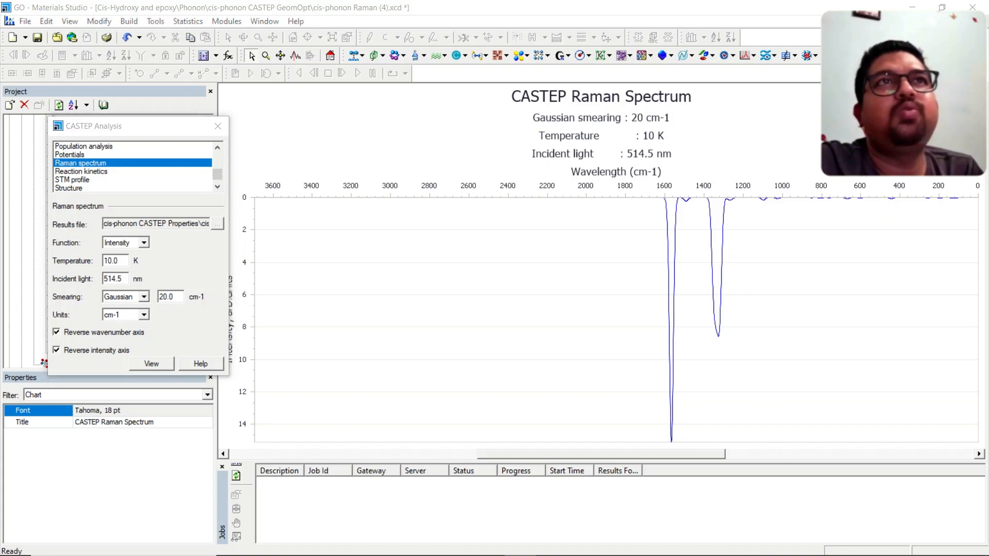
key("ctrl+F4")
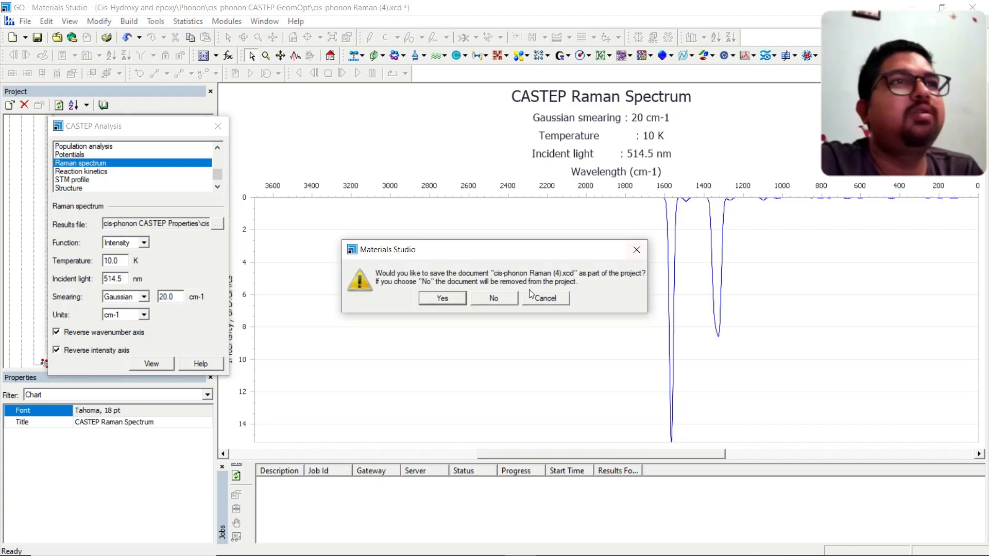
left_click(497, 298)
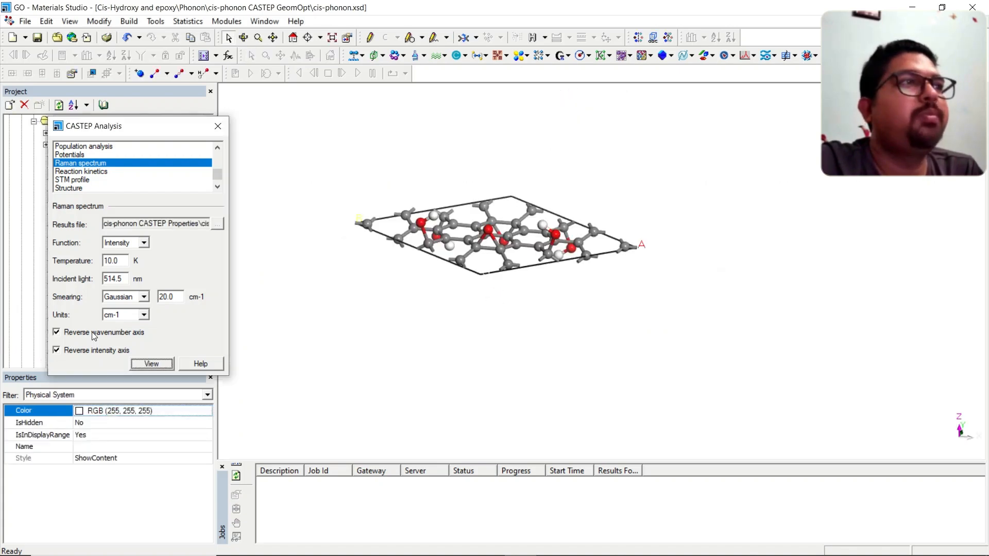
Step: Plot the Raman intensity spectrum with neither the wavenumber axis nor the intensity axis reversed
left_click(90, 334)
left_click(89, 350)
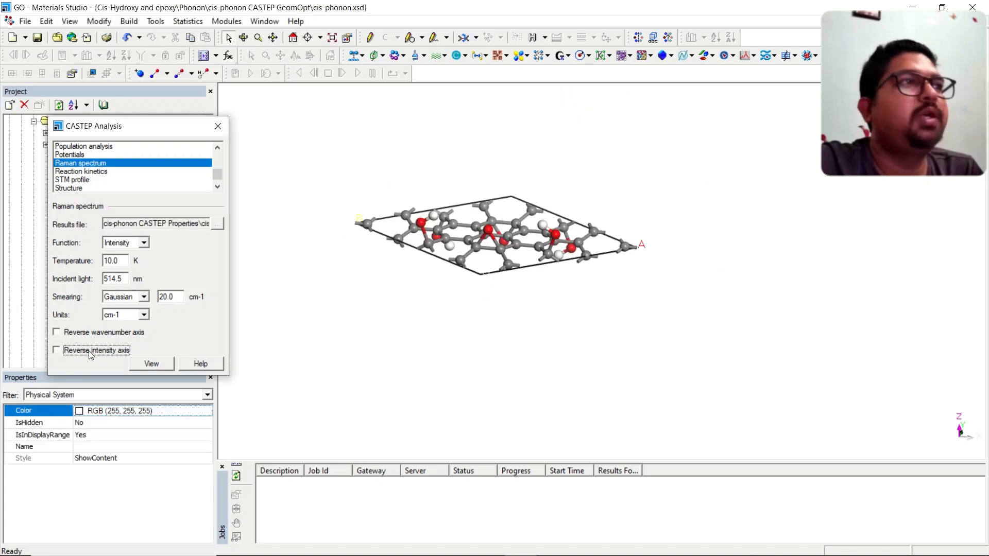
left_click(152, 364)
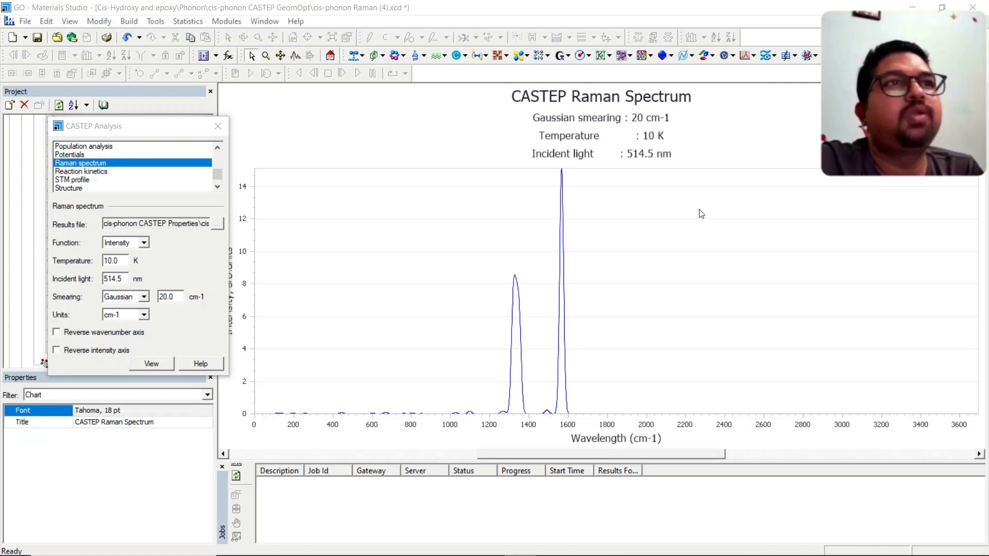
left_click_drag(168, 131, 315, 113)
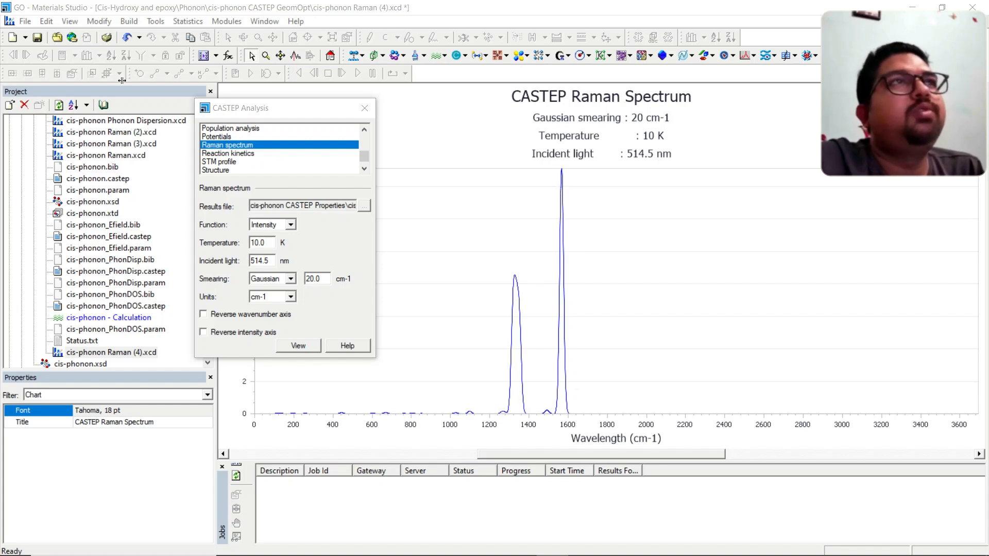
Step: Start exporting the Raman spectrum chart as a comma-separated (.csv) file and cancel the export
left_click(25, 21)
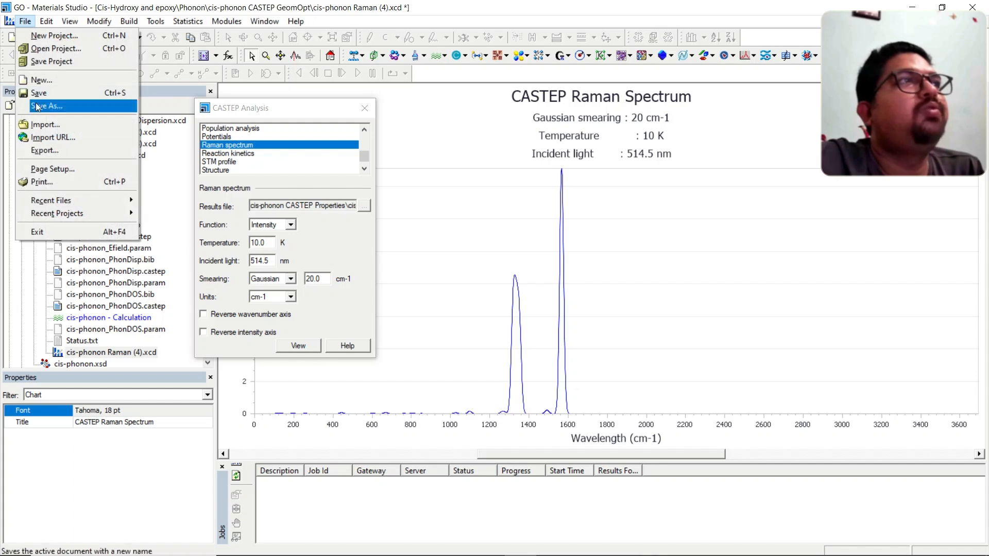
left_click(61, 150)
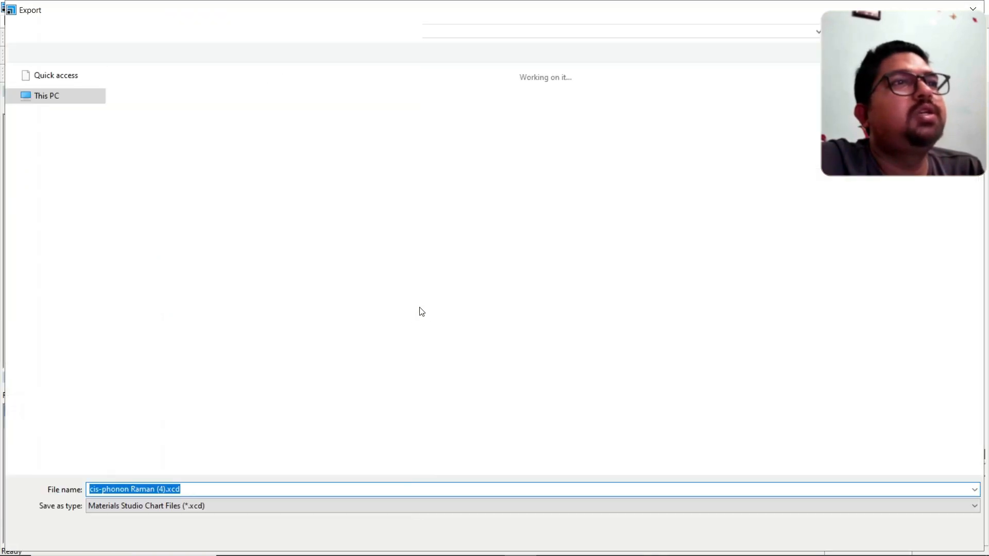
left_click(168, 505)
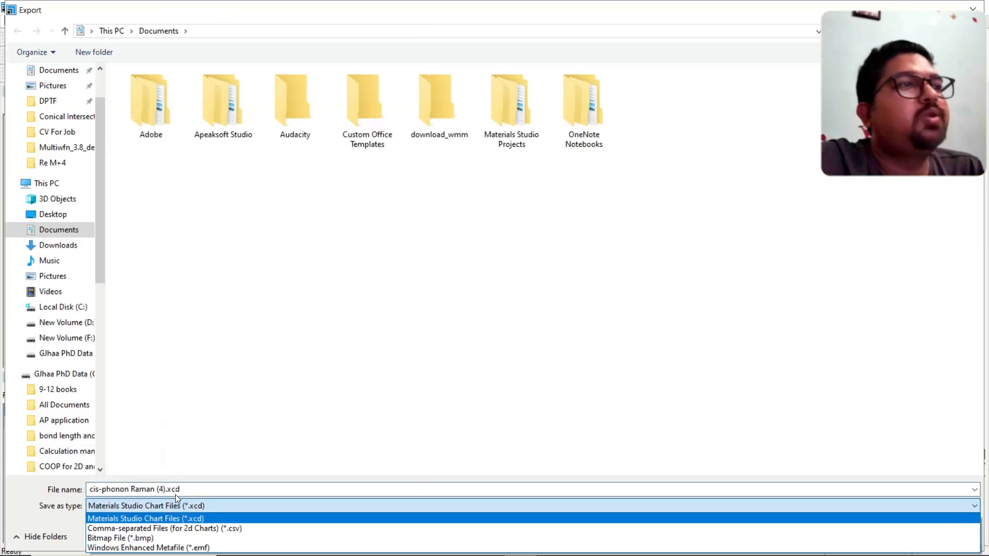
left_click(214, 528)
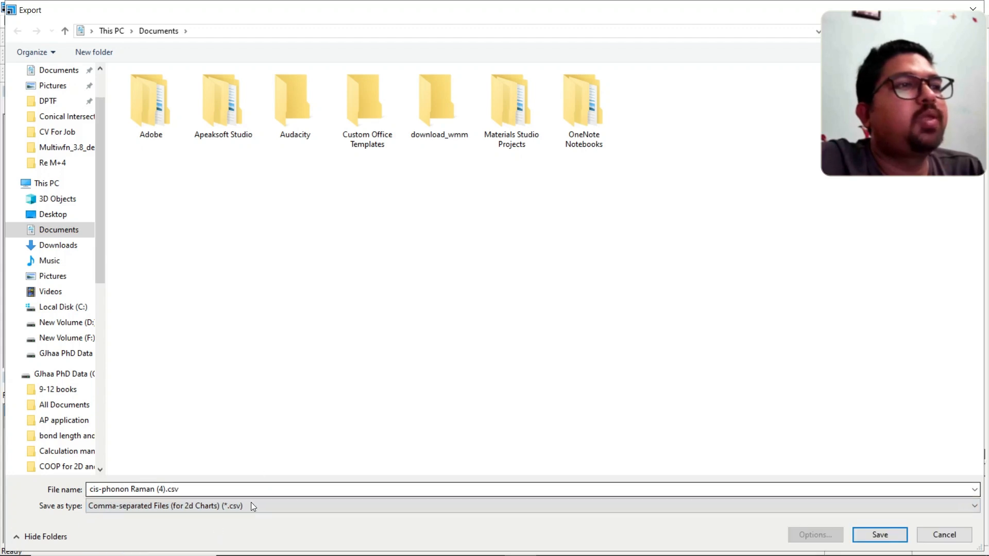
left_click(941, 539)
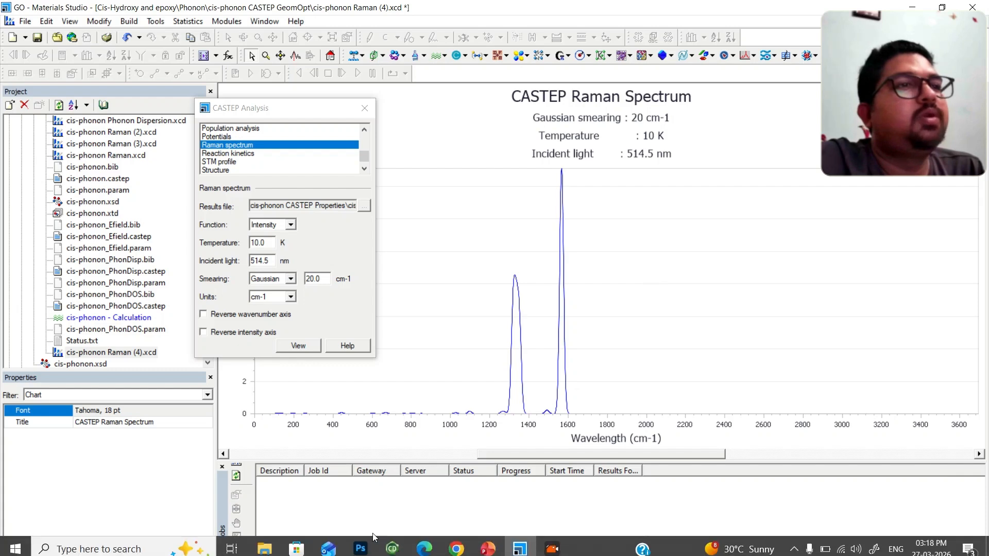
Step: Switch to the Spectra-GO.pptx presentation in PowerPoint to examine the Gaussian and Lorentzian Raman plots, and return to Materials Studio
left_click(263, 545)
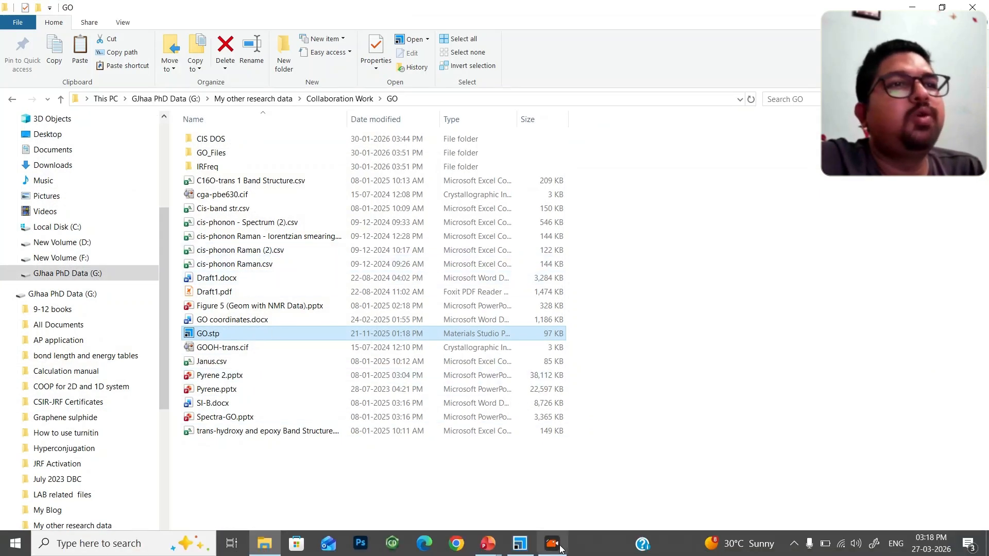
left_click(488, 543)
left_click(517, 479)
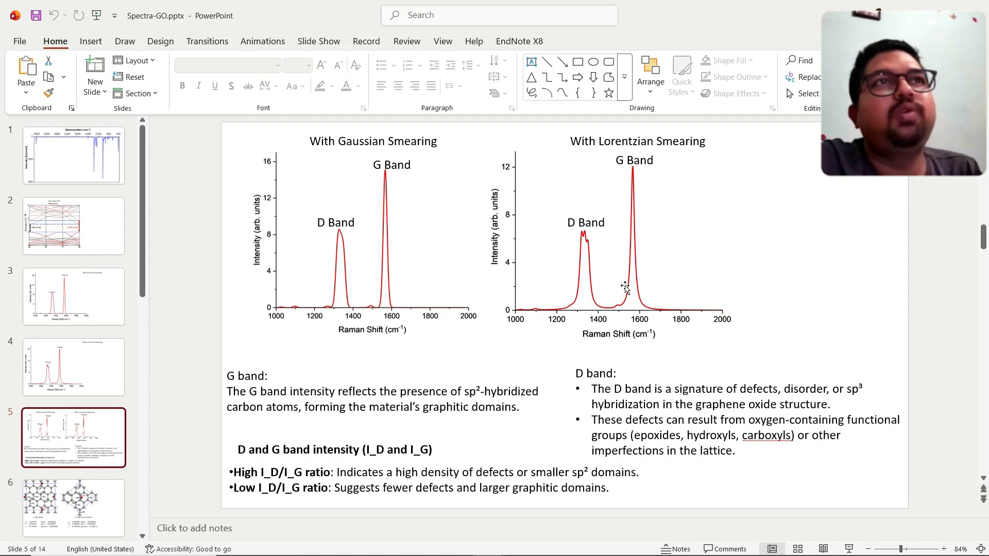
left_click(520, 544)
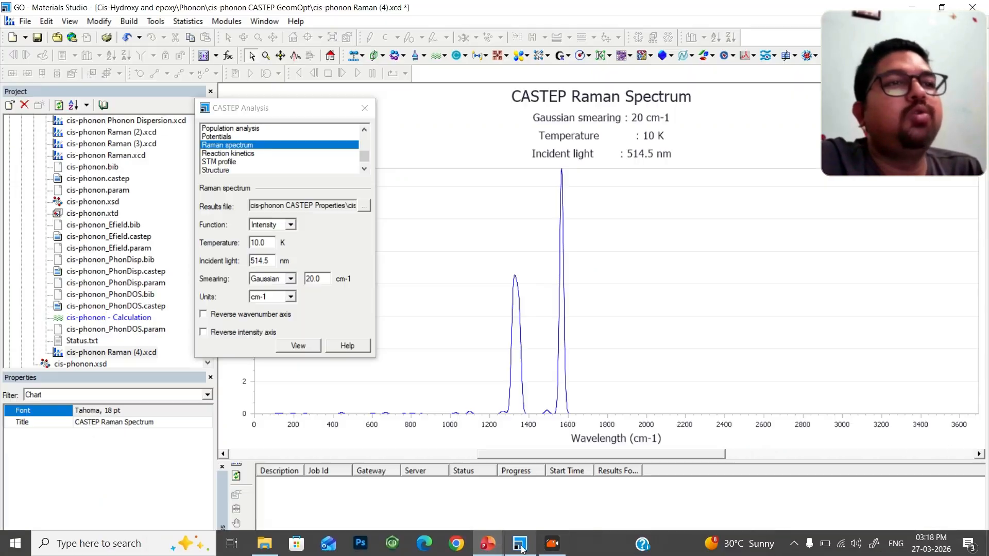